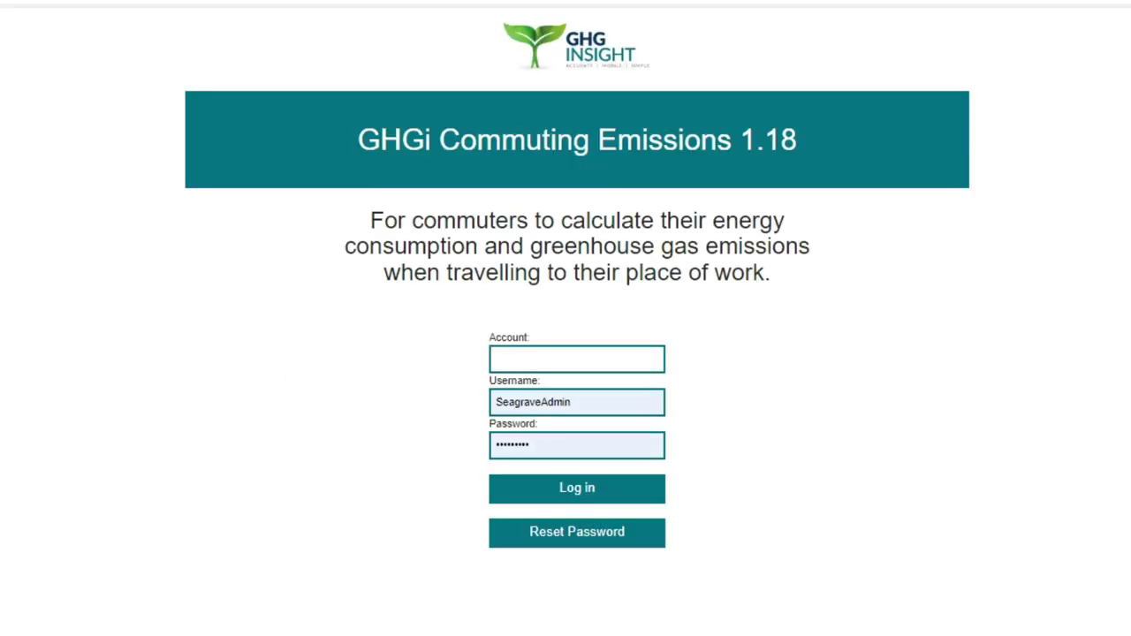
- Log in with the company account code, removing the extra trailing character first
click(577, 358)
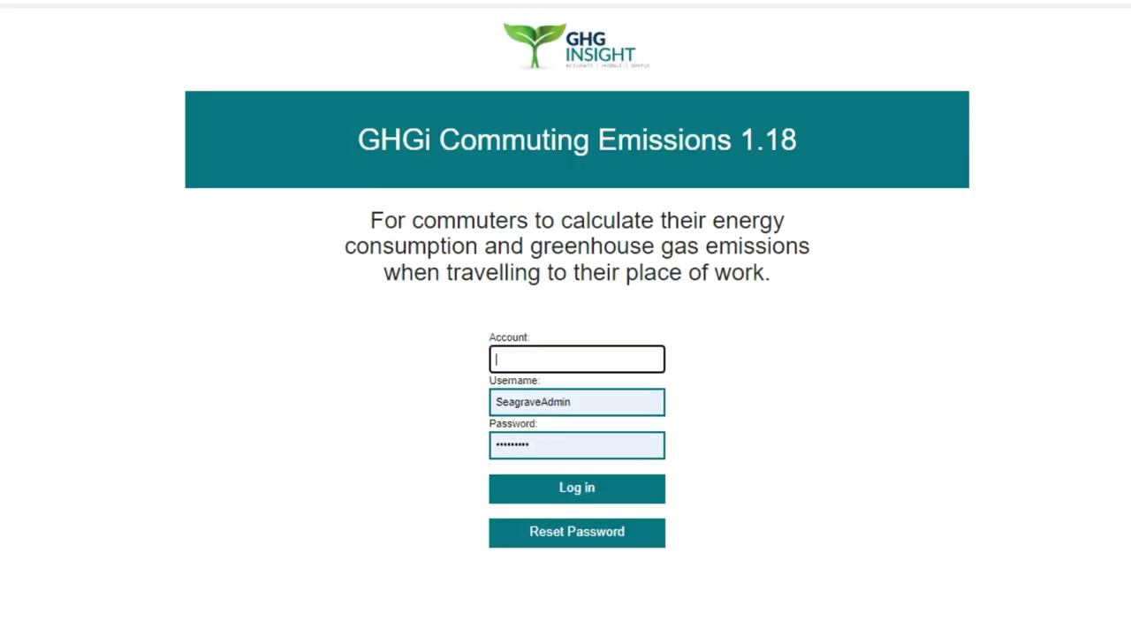
click(590, 488)
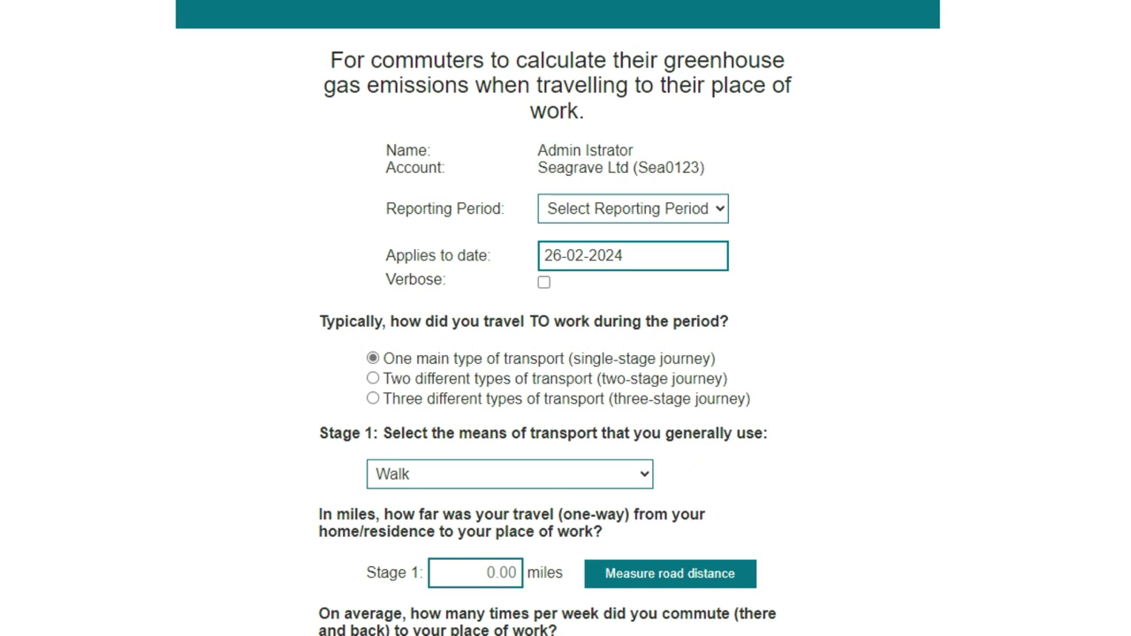
- Set the reporting period to Financial Year 2023 so the applies-to date reads 31-12-2023
click(632, 208)
key(Down)
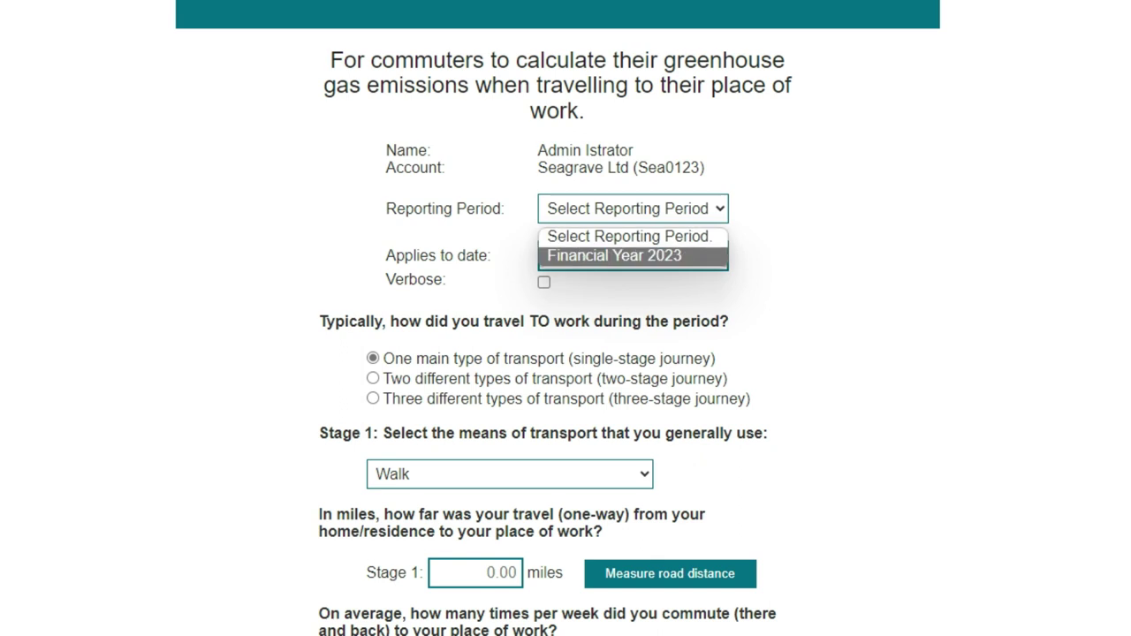
key(Return)
scroll(566, 353, down, 3)
scroll(565, 354, down, 1)
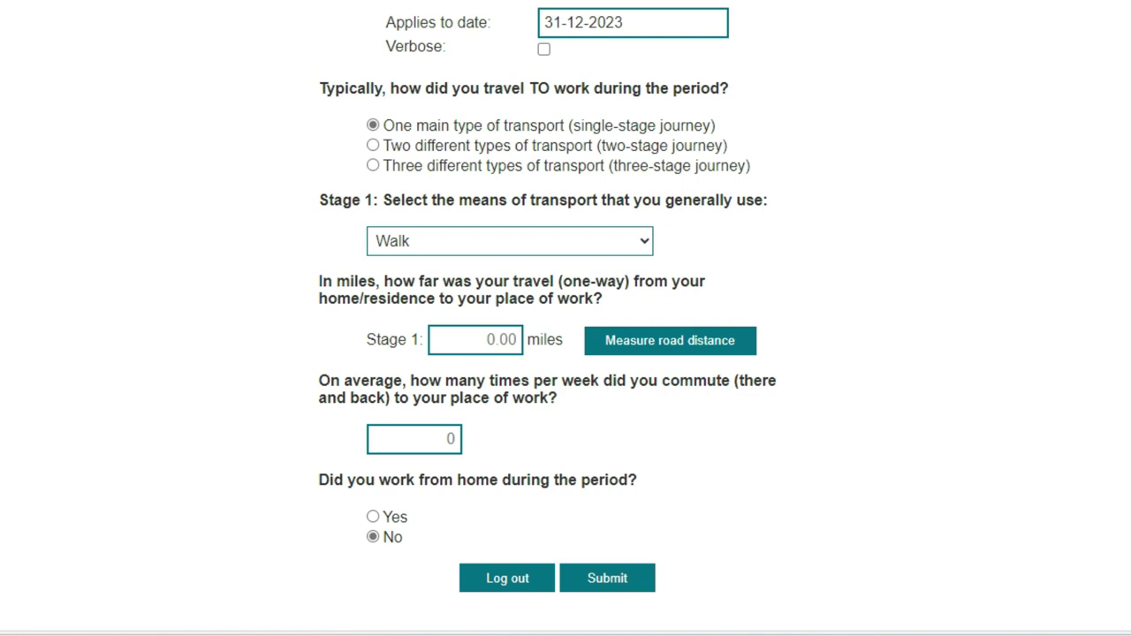
- Make the commute three-stage with stage 1 as Car: Petrol Internal Combustion Engine
click(372, 165)
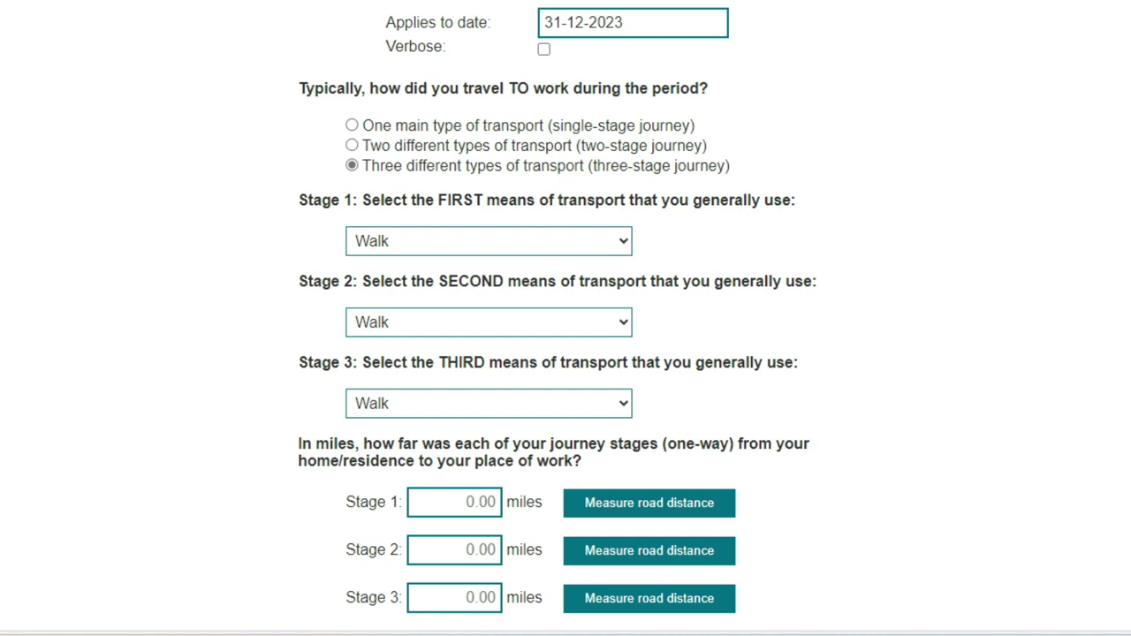
key(alt+Down)
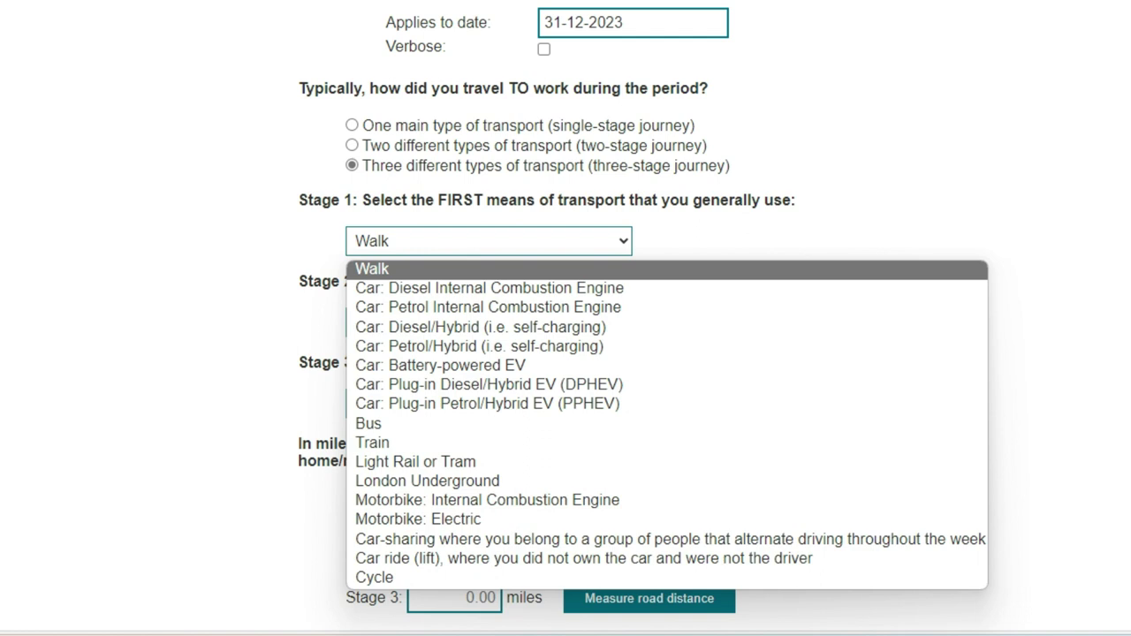
key(Down)
key(Down)
key(Return)
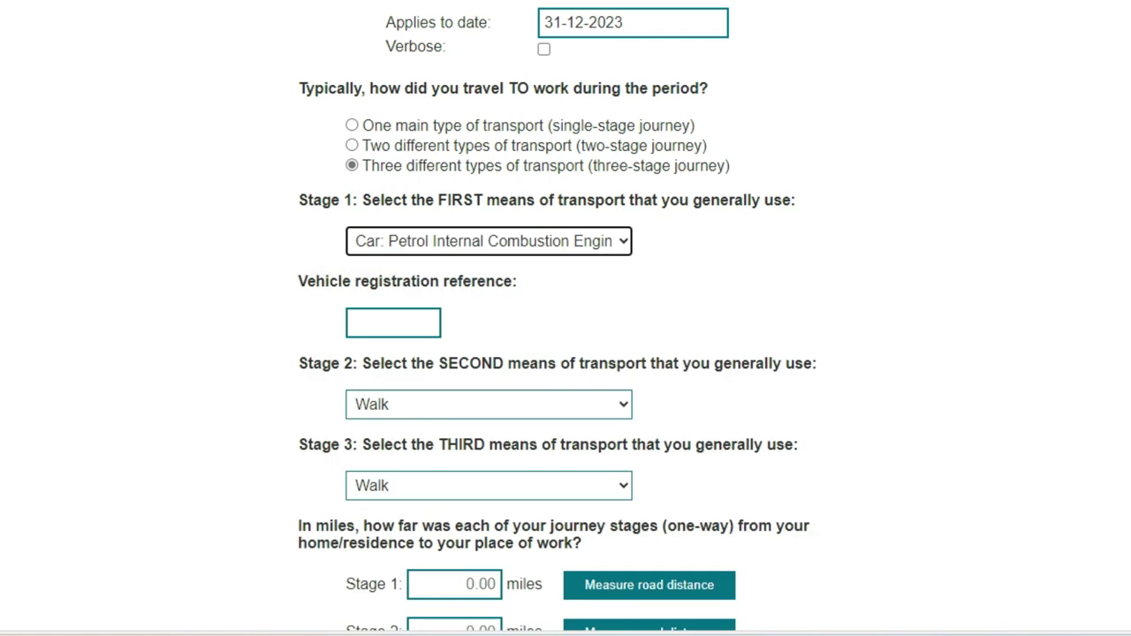
- Enter the vehicle registration and set stage 2 transport to Train
click(393, 322)
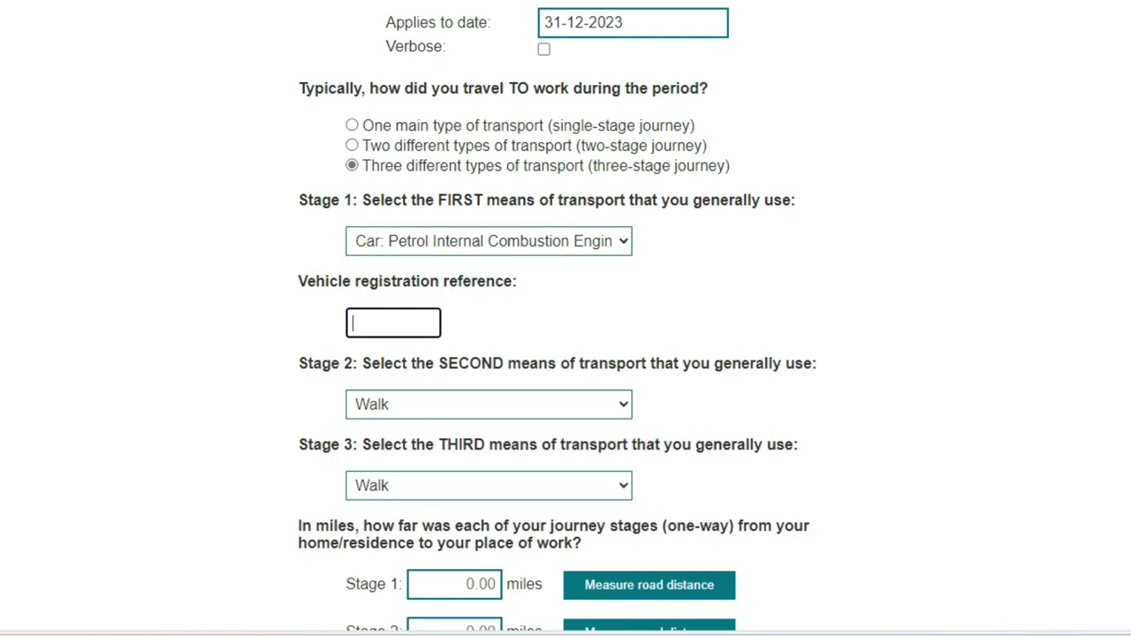
text(EO20EX)
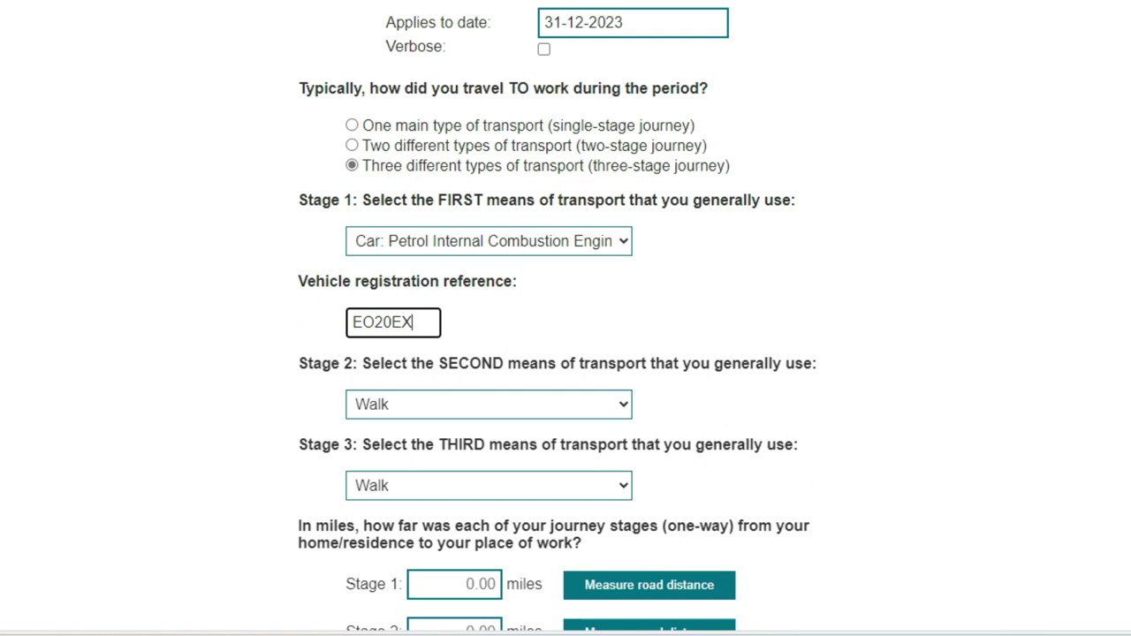
text(U)
key(Tab)
key(alt+Down)
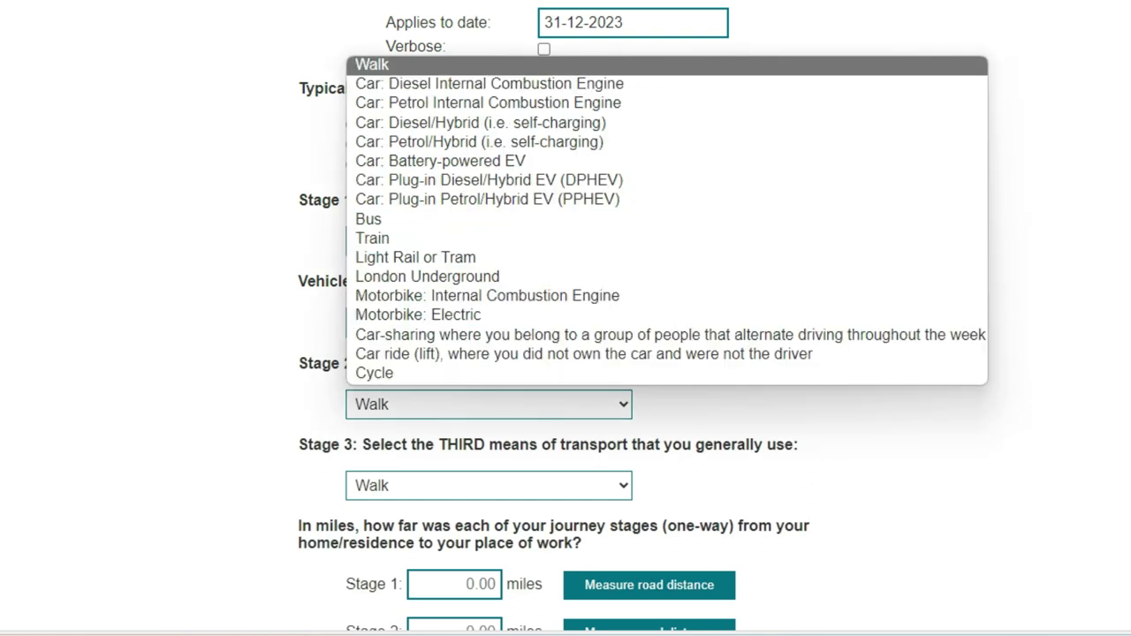
key(l)
key(o)
key(Up)
key(Up)
key(Return)
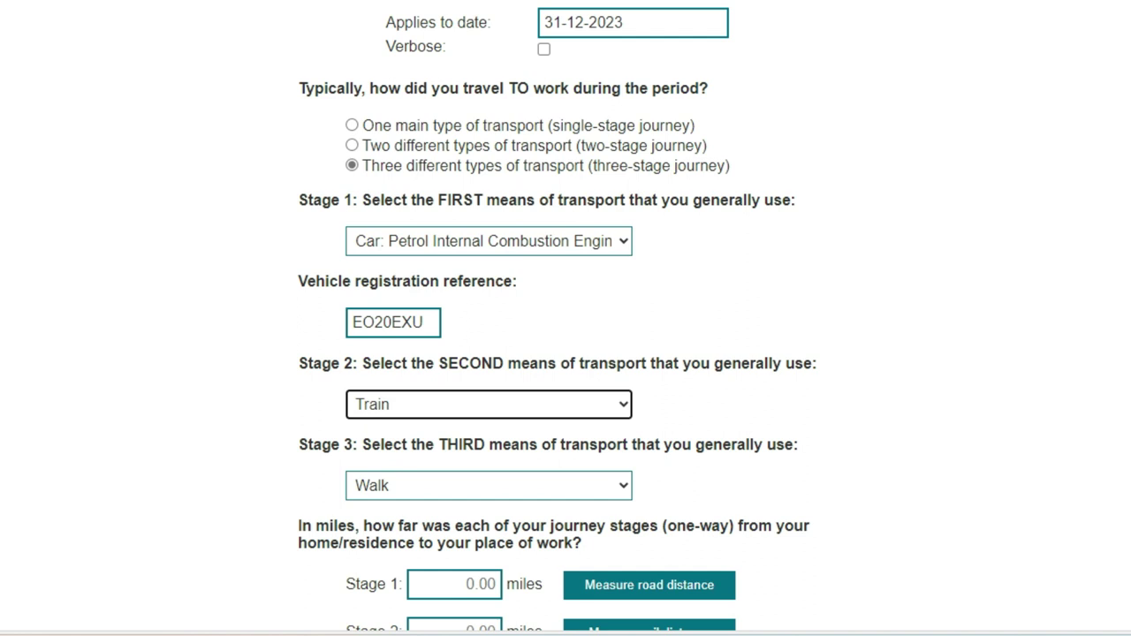
- Set stage 3 transport to Light Rail or Tram
key(Tab)
key(alt+Down)
key(l)
key(o)
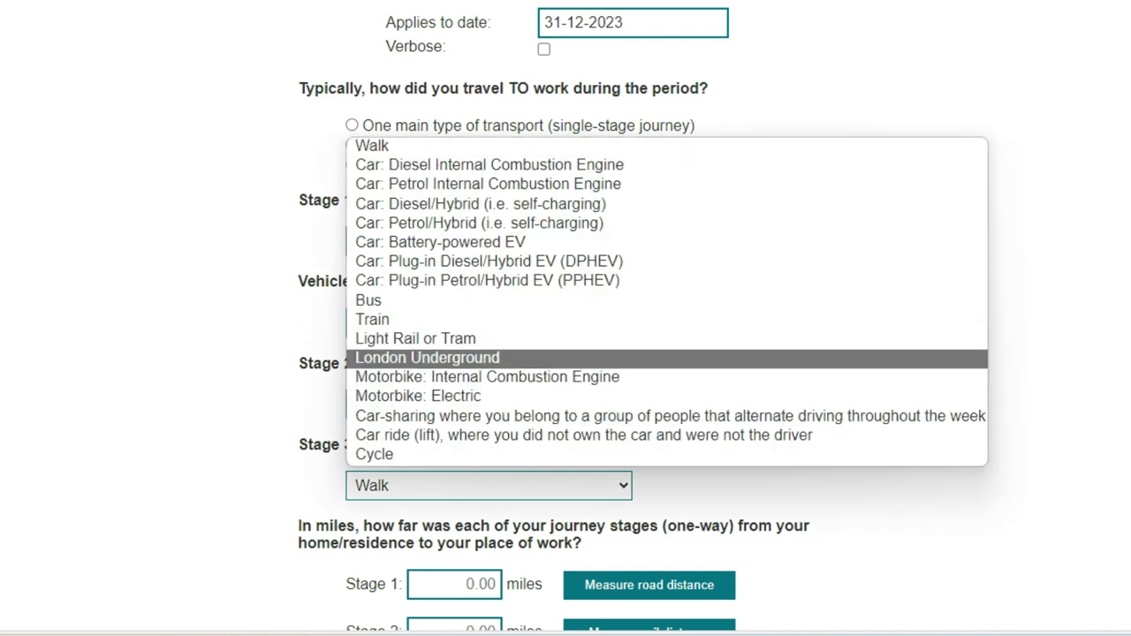
key(Up)
key(Return)
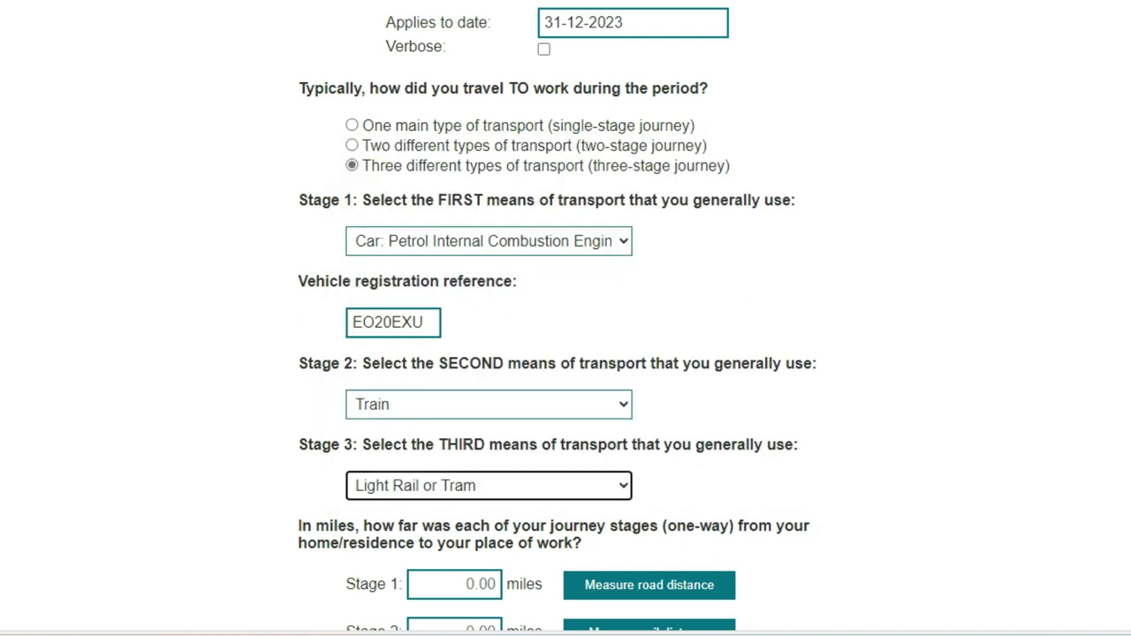
scroll(565, 318, down, 3)
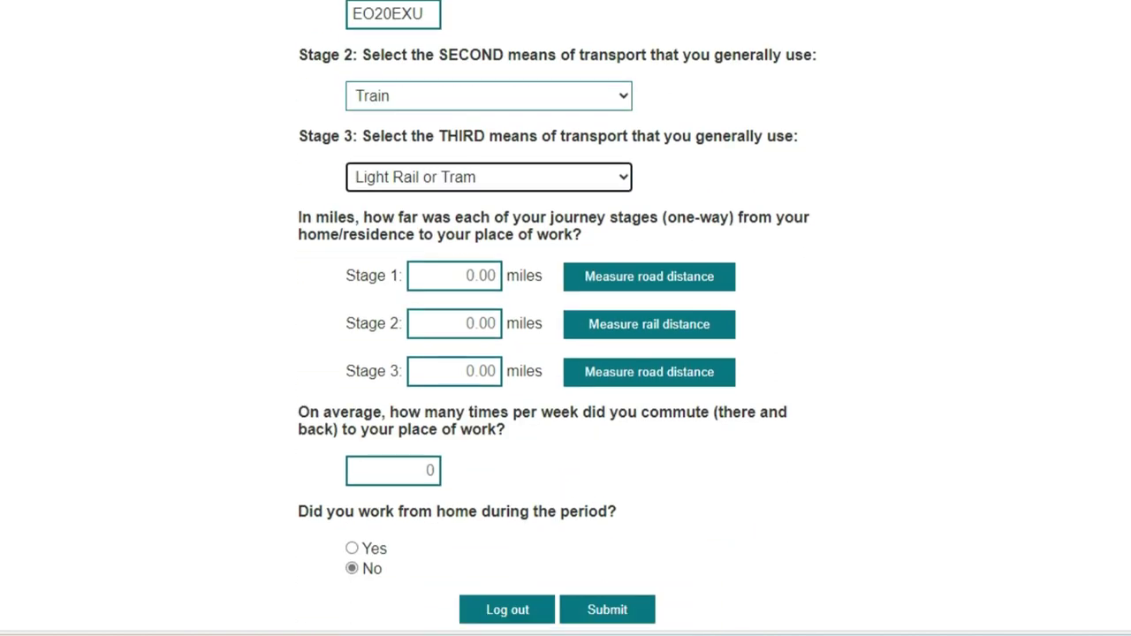
- Enter 5.7 miles for stage 1 and follow the Measure distance link to RailMiles
click(455, 276)
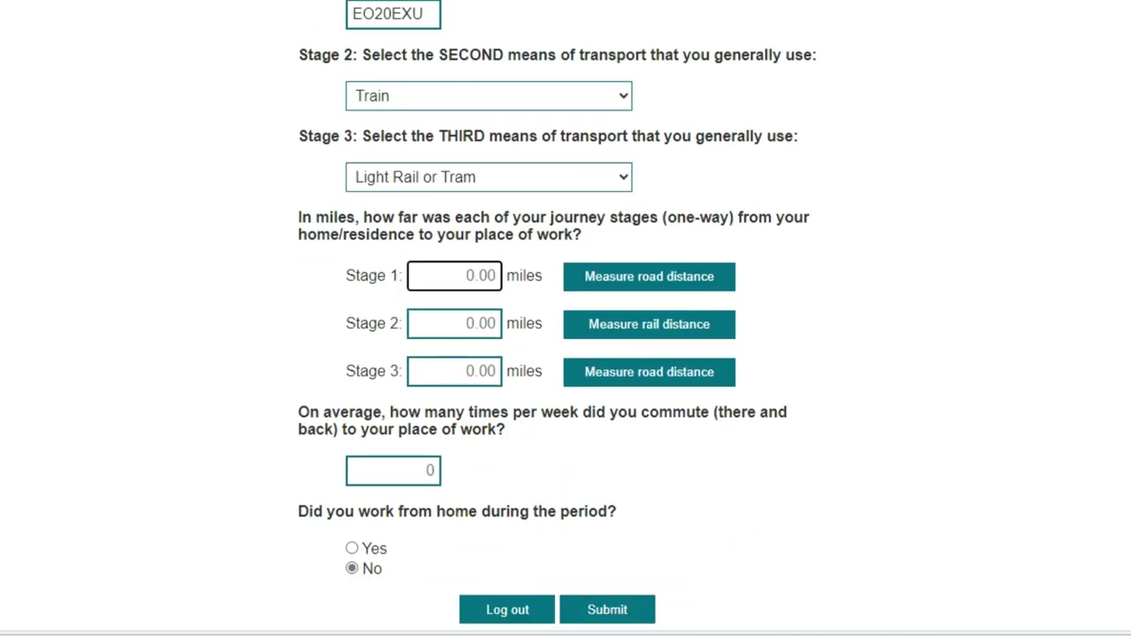
text(5.7)
scroll(557, 313, down, 1)
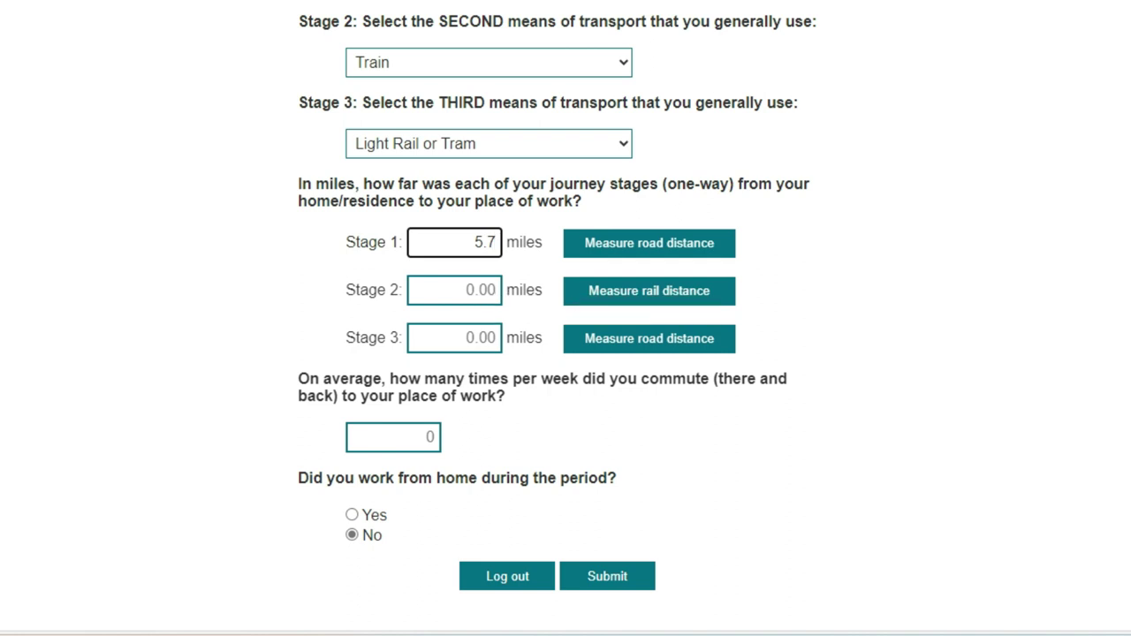
key(Return)
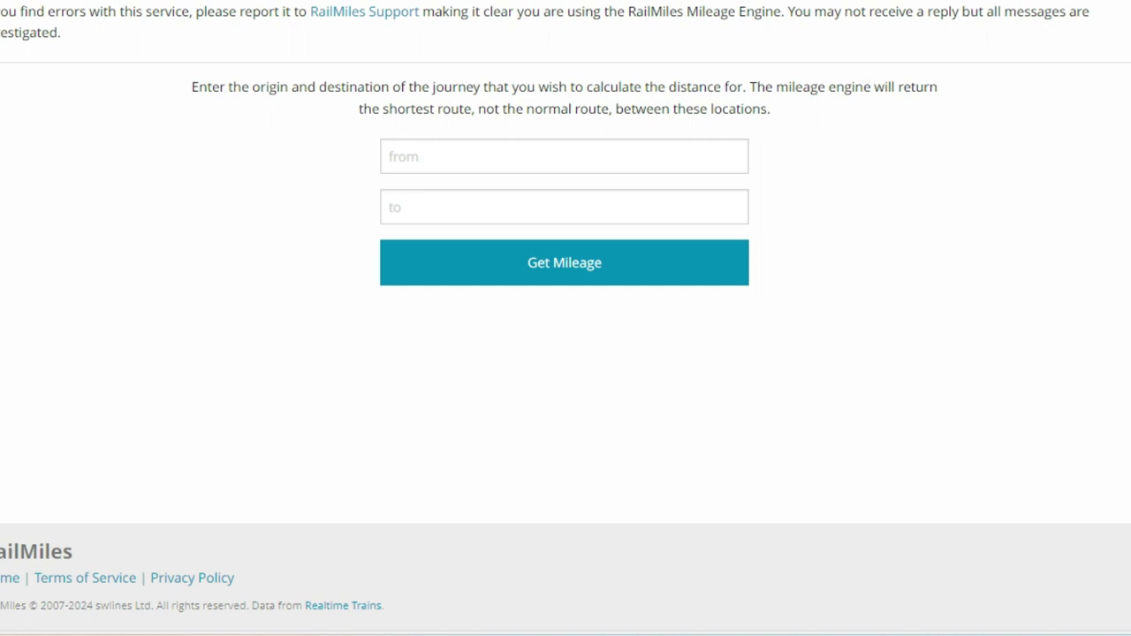
- Get the RailMiles distance from LOGHBRO to NTNG (14mi 75ch), then return to the survey
click(564, 156)
text(L)
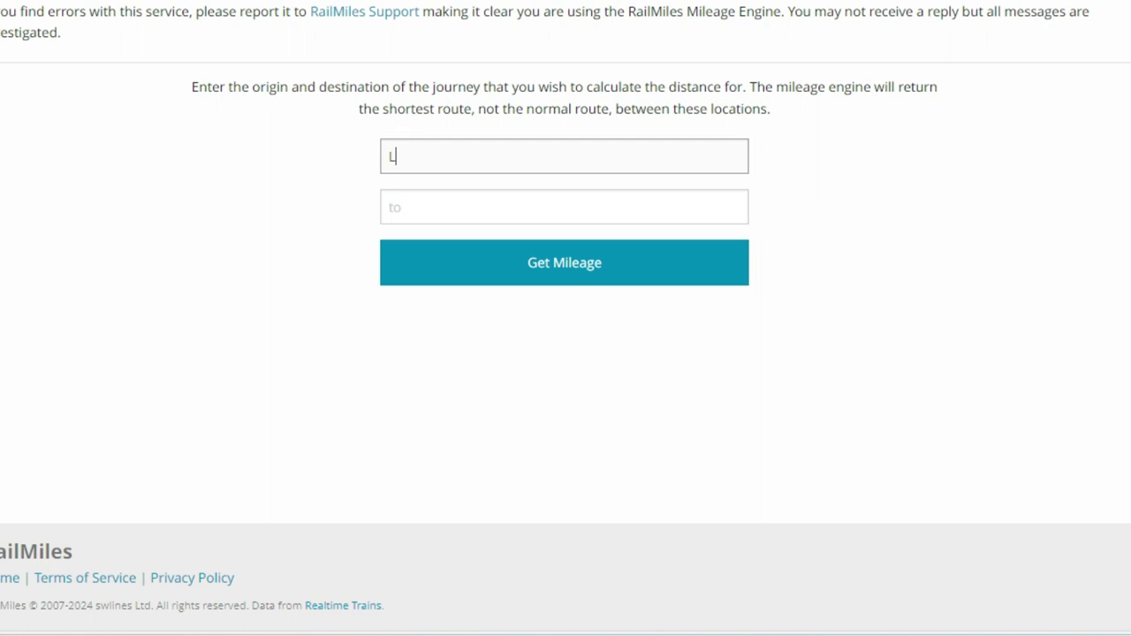
text(ough)
key(Return)
click(564, 207)
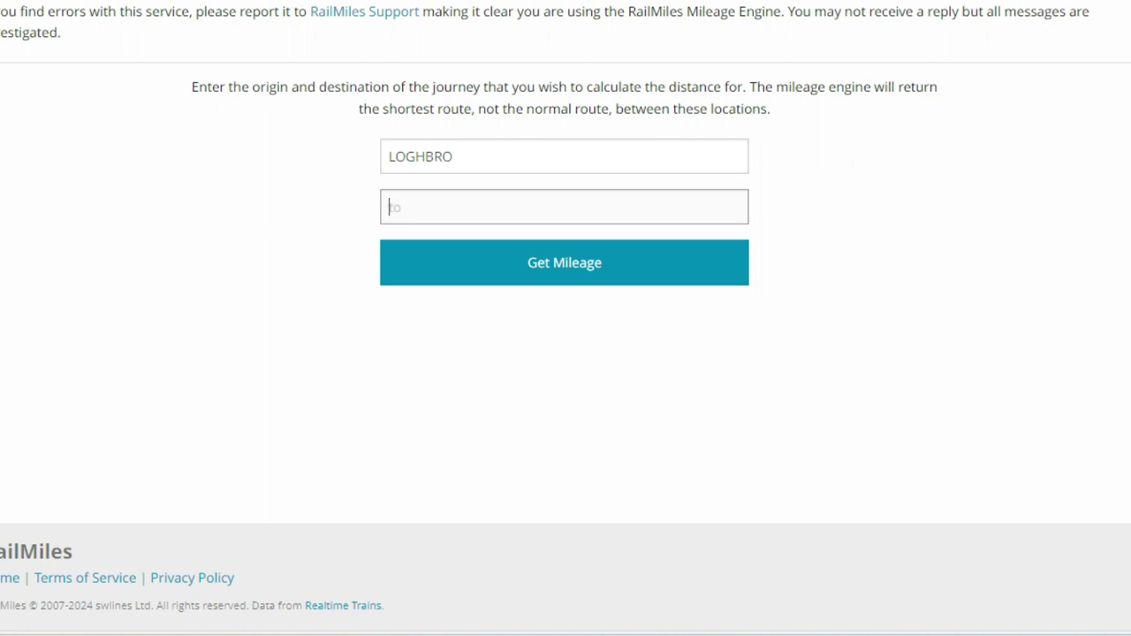
text(Nott)
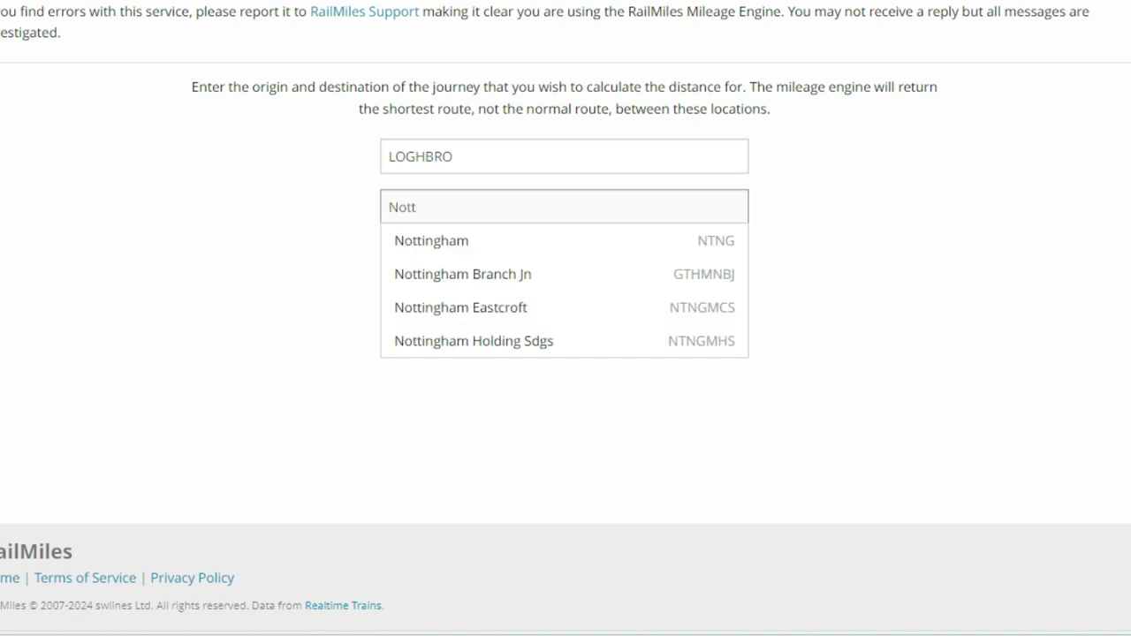
key(Down)
key(Return)
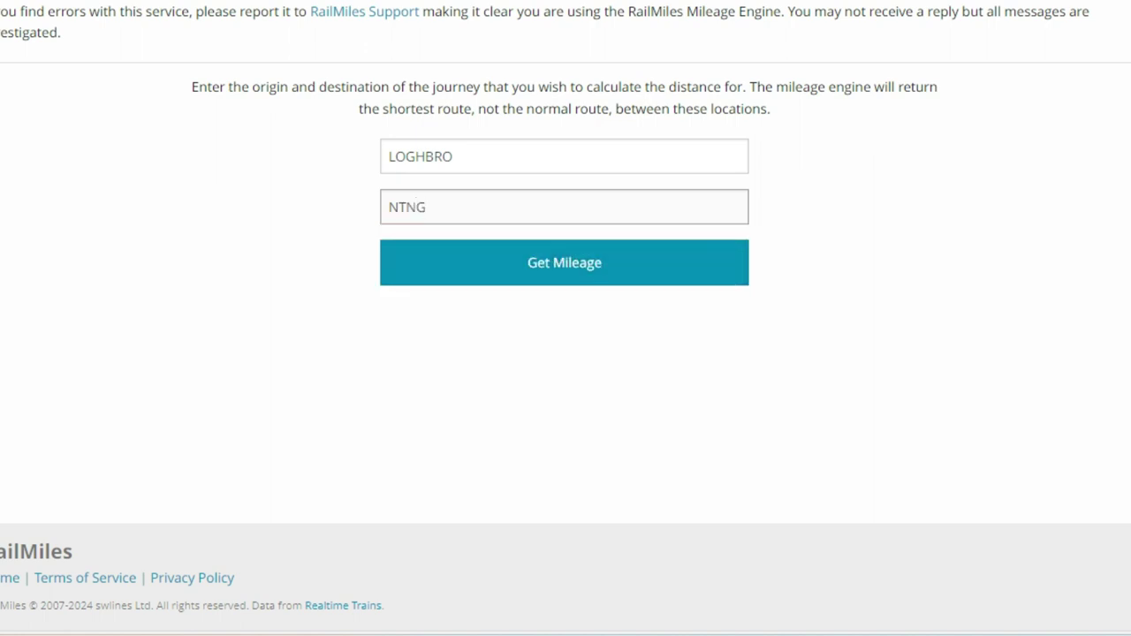
key(Return)
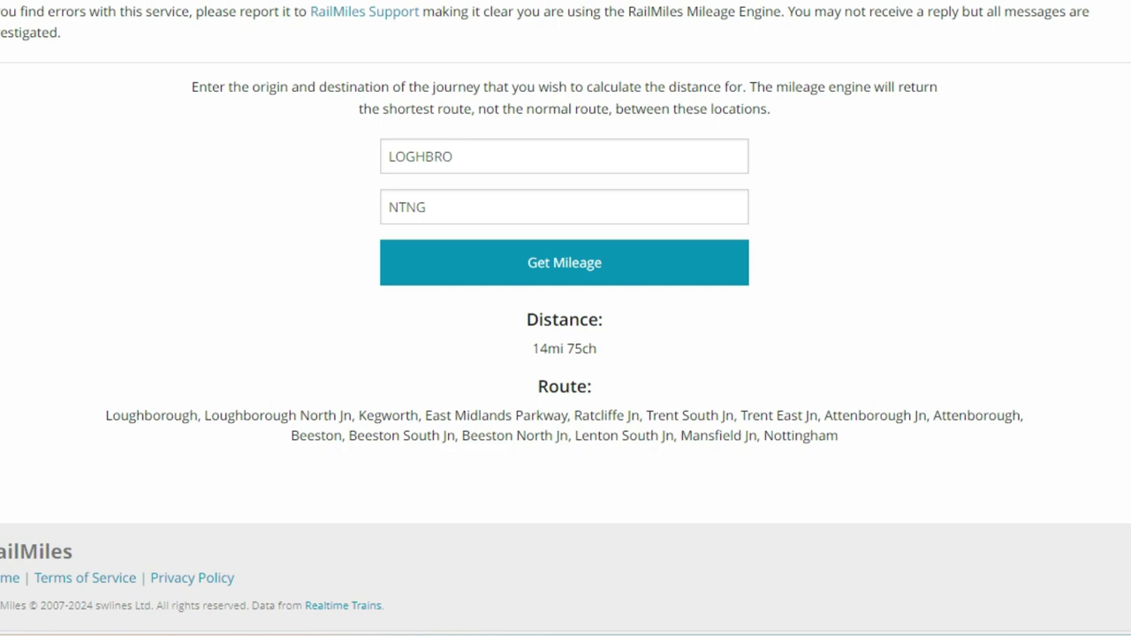
key(alt+Tab)
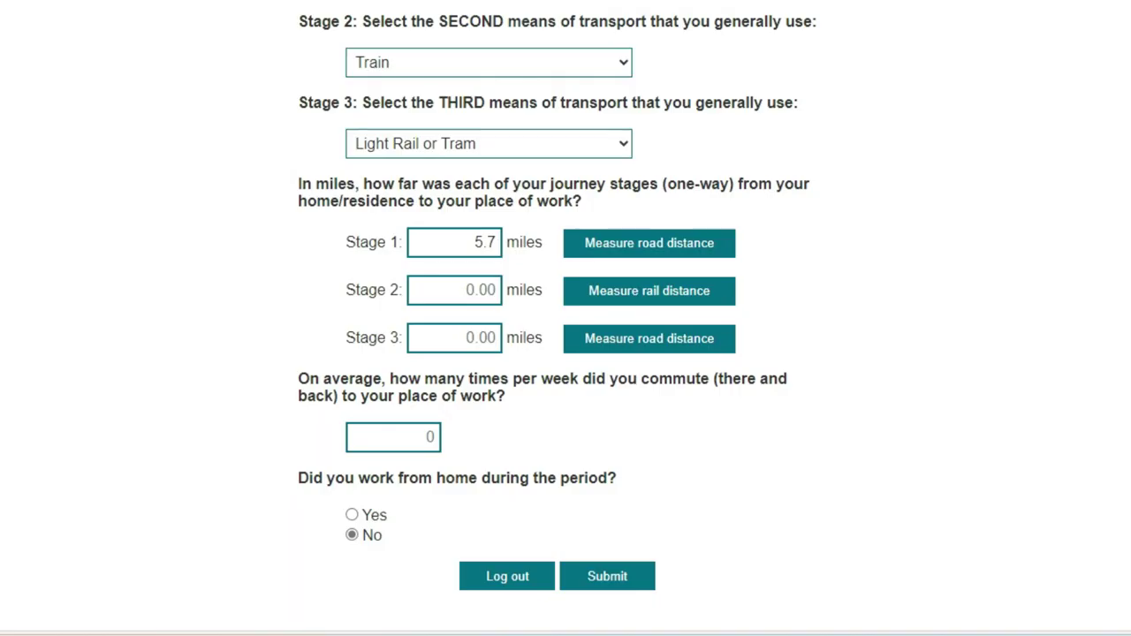
- Enter 14.94 miles for stage 2, 2.3 miles for stage 3, and 3 commutes per week
click(454, 289)
text(14)
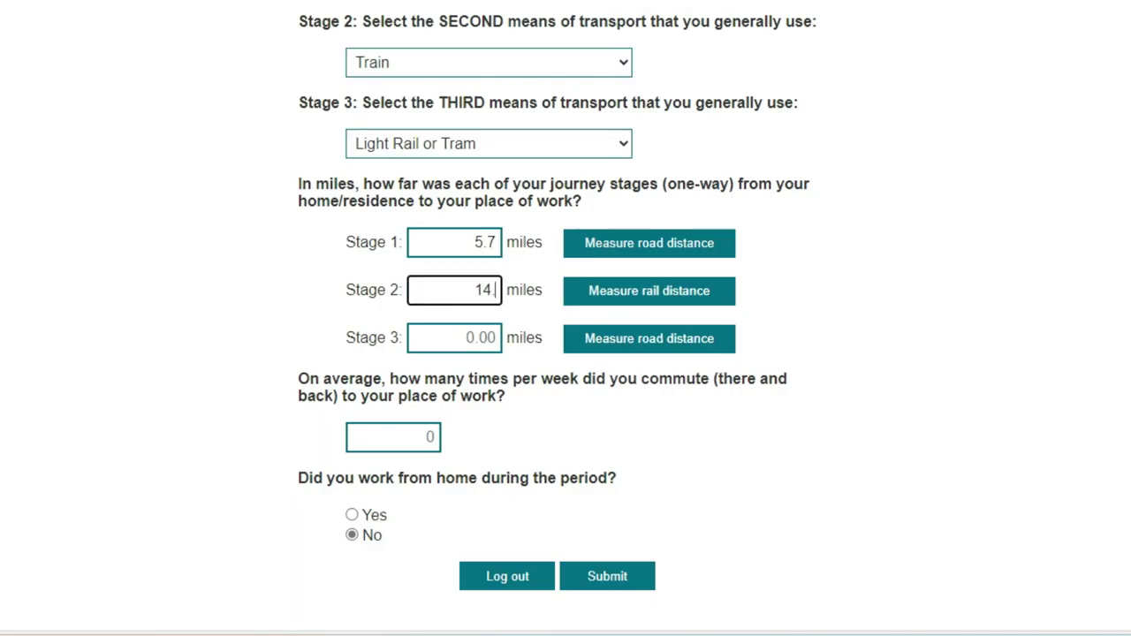
text(.94)
click(454, 337)
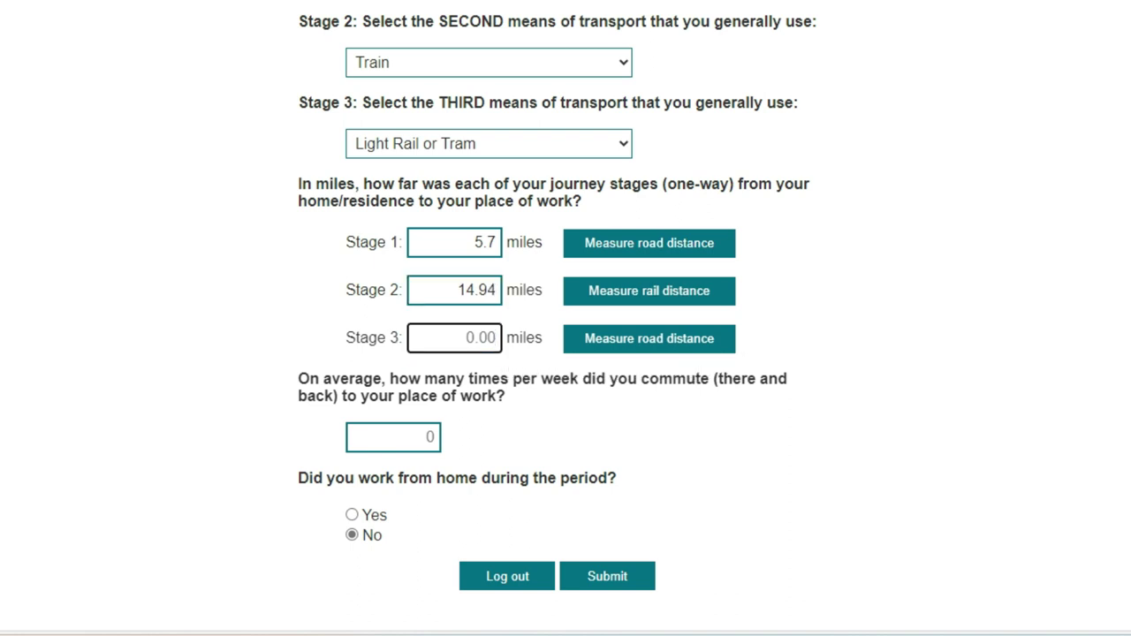
text(2.3)
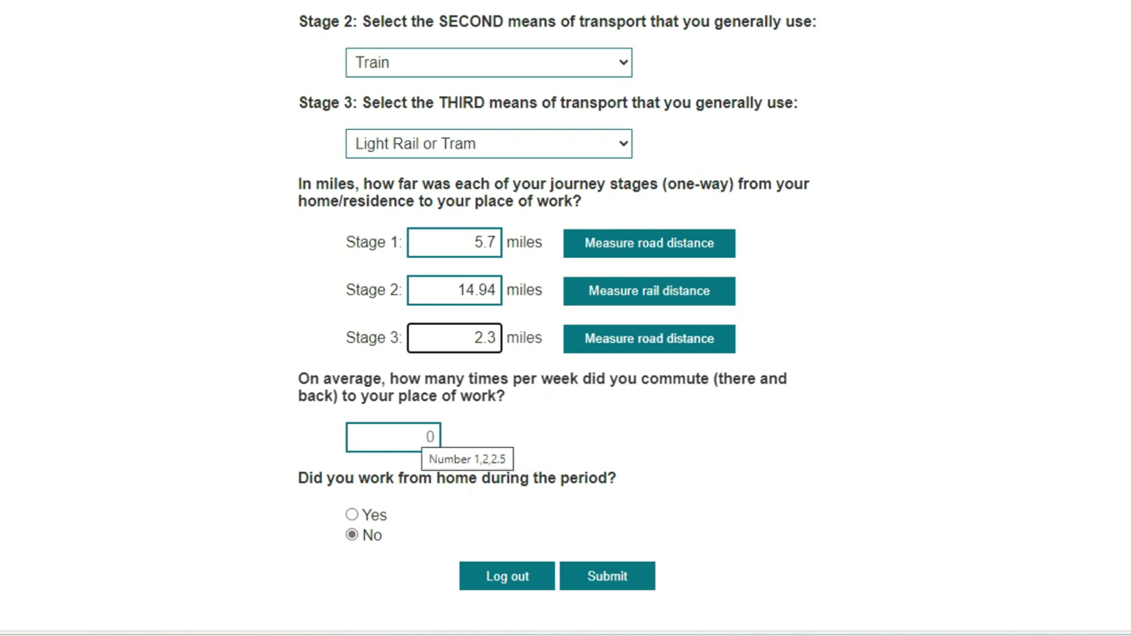
click(415, 438)
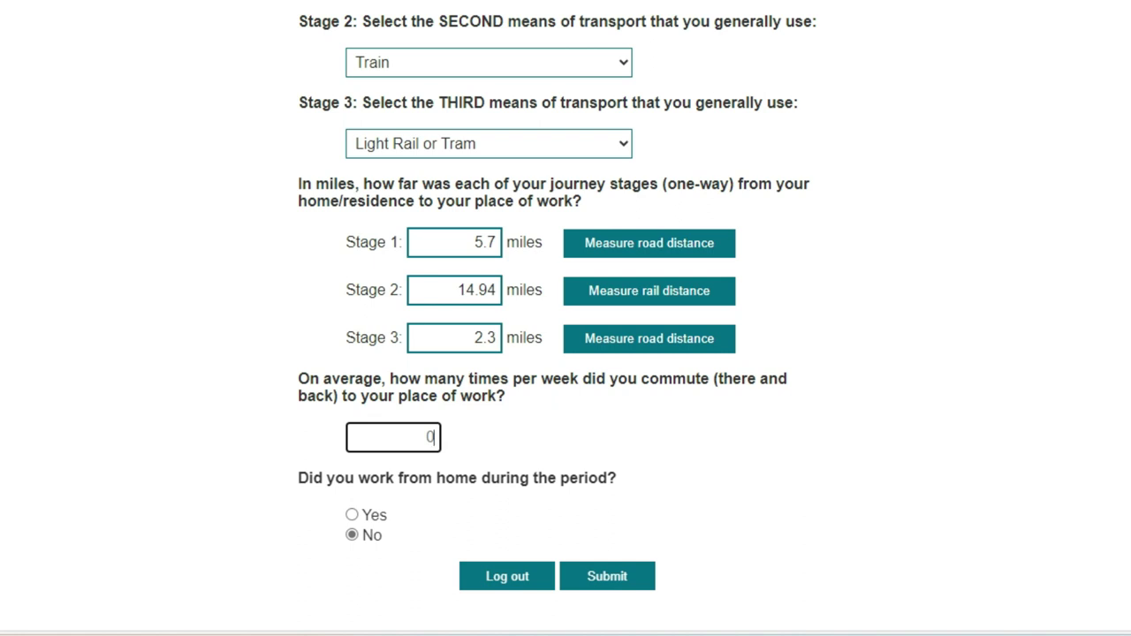
text(3)
- Record homeworking 2 days a week with the heating turned on, and submit the survey
click(352, 514)
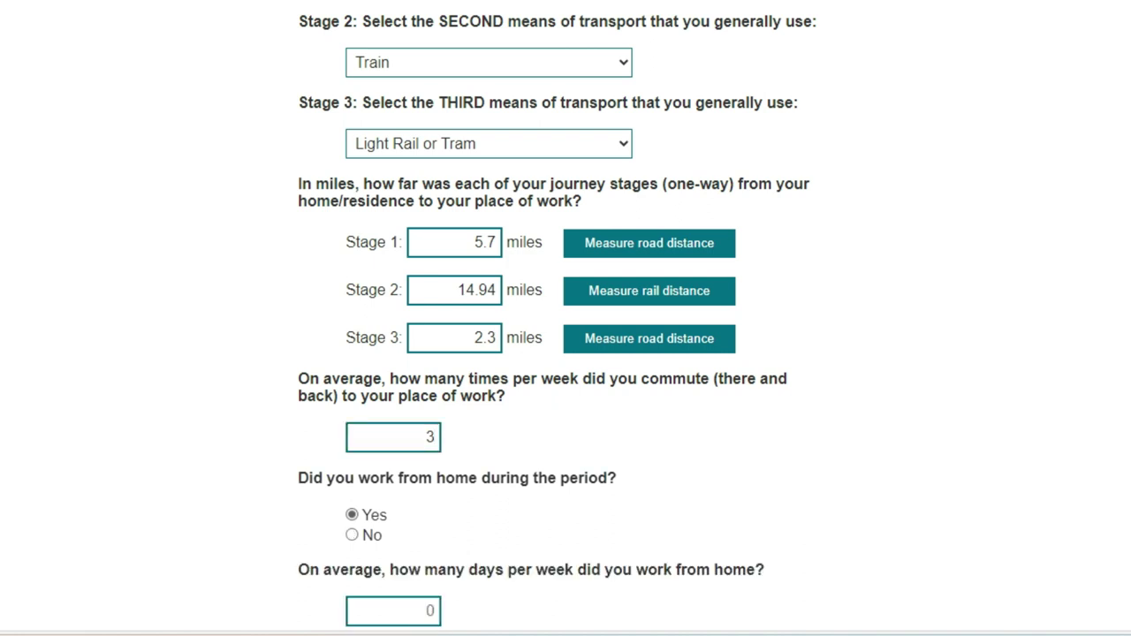
scroll(566, 353, down, 2)
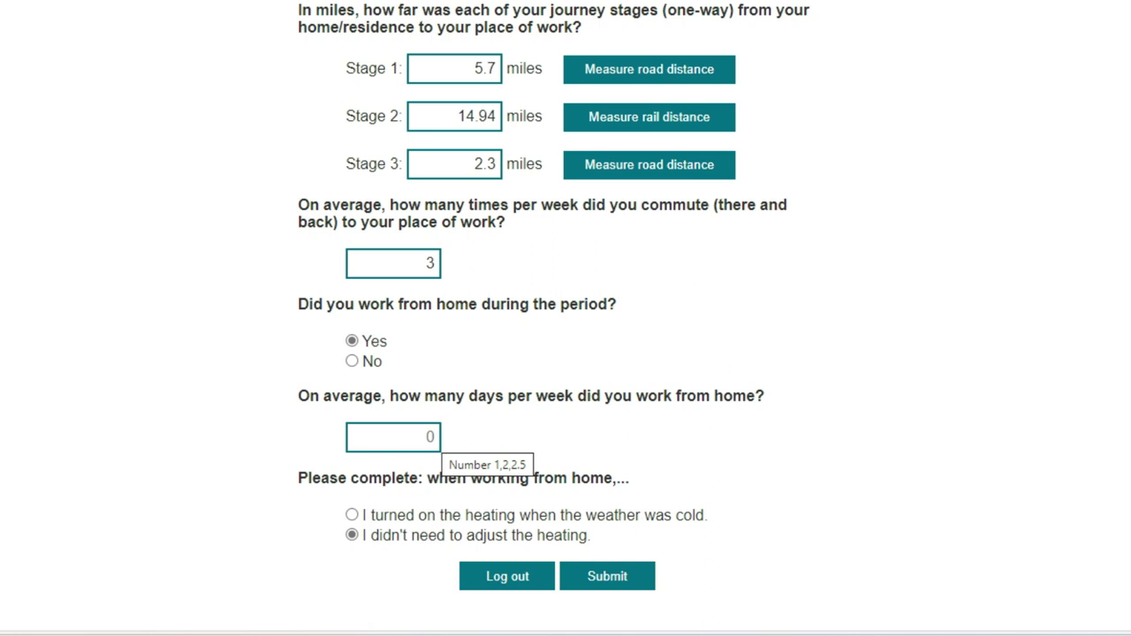
click(393, 437)
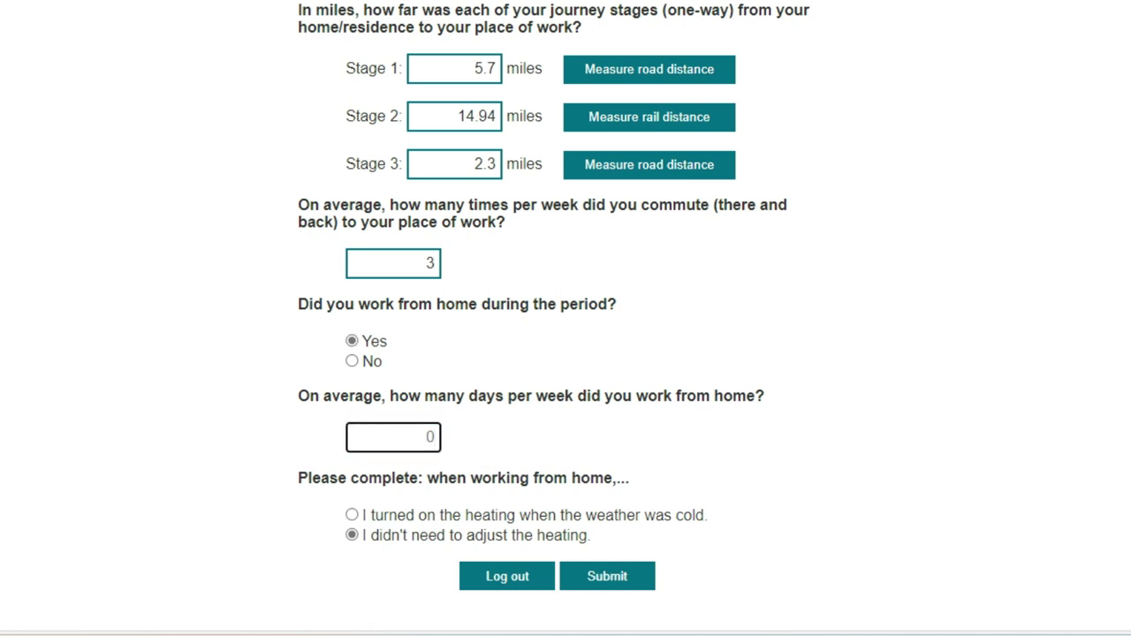
text(2)
key(Tab)
key(Up)
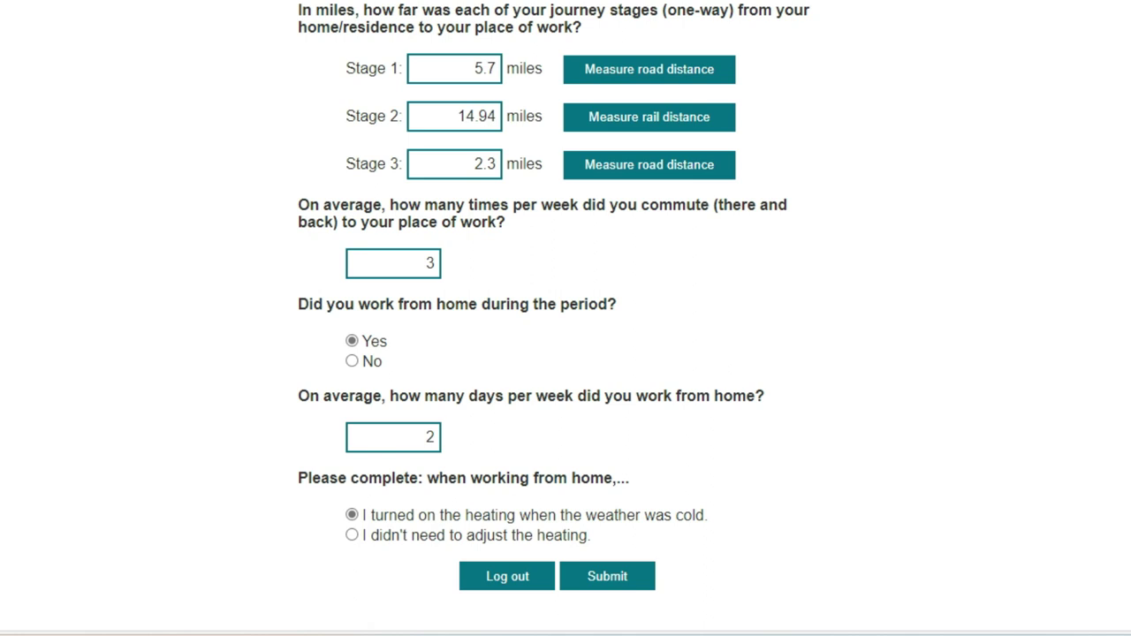
key(Return)
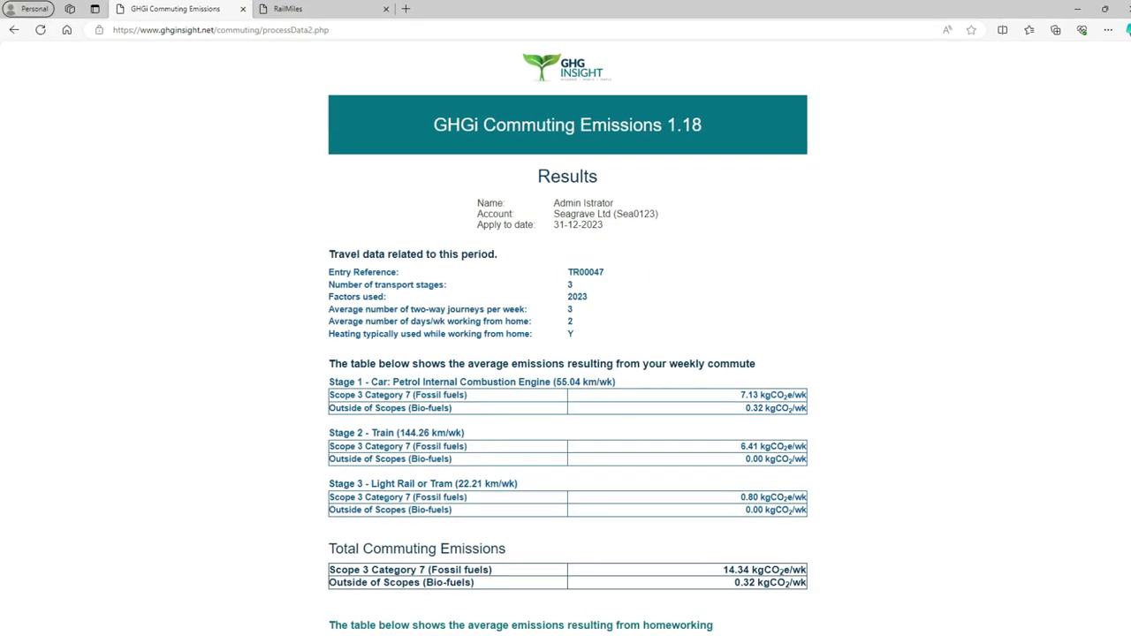
- Scroll the Results page down to the 6.55 kgCO2e/wk homeworking emissions table
scroll(565, 353, down, 2)
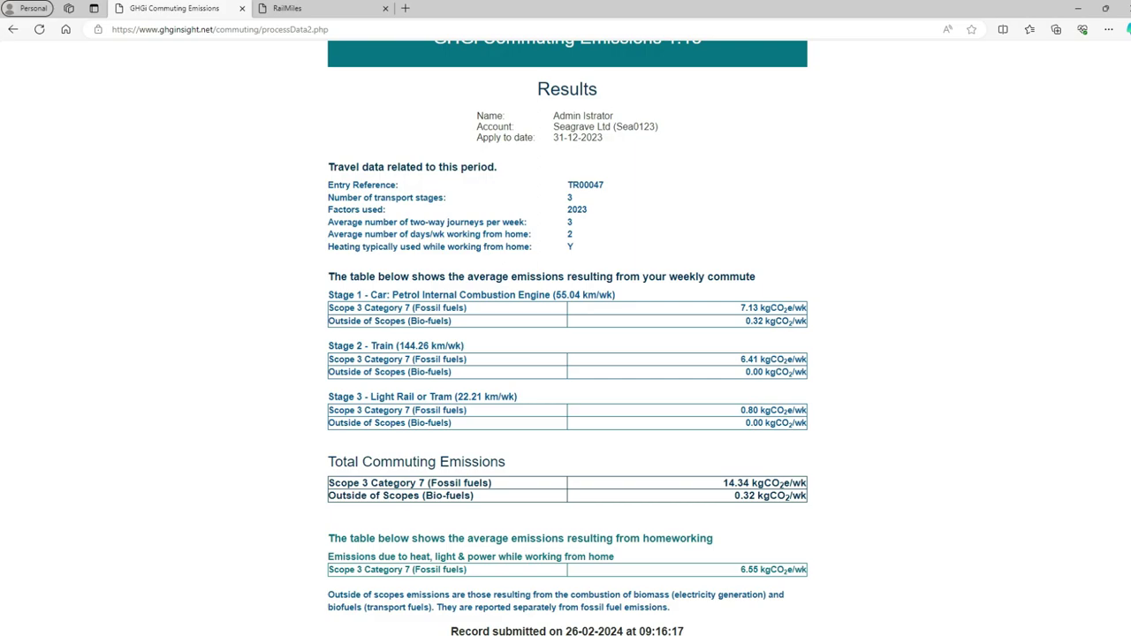